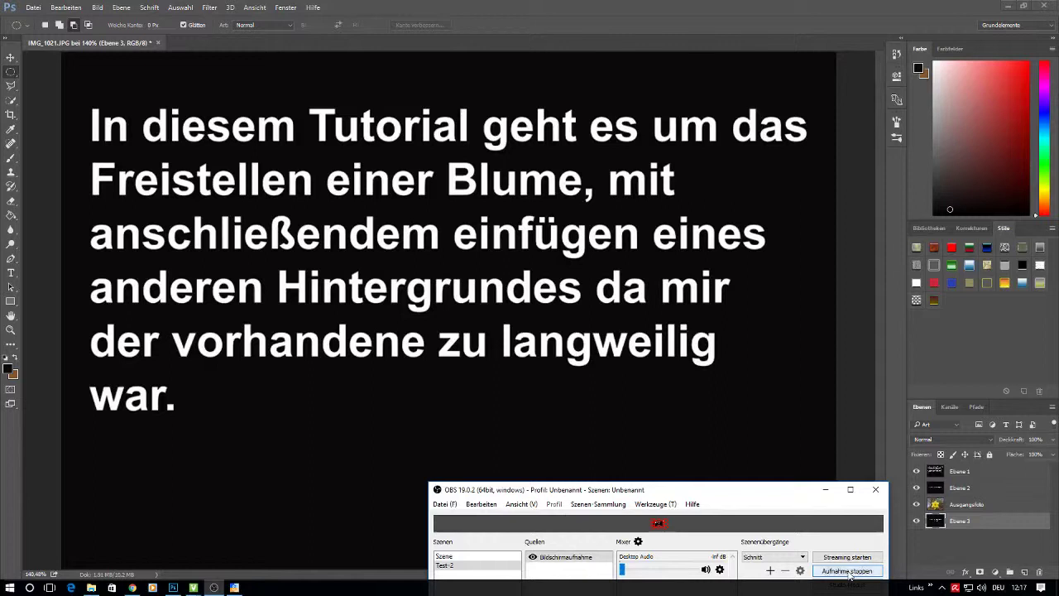
# Hide intro layer Ebene 1 so the 'Schritt 1 : Blume freistellen' title shows.
pyautogui.click(828, 493)
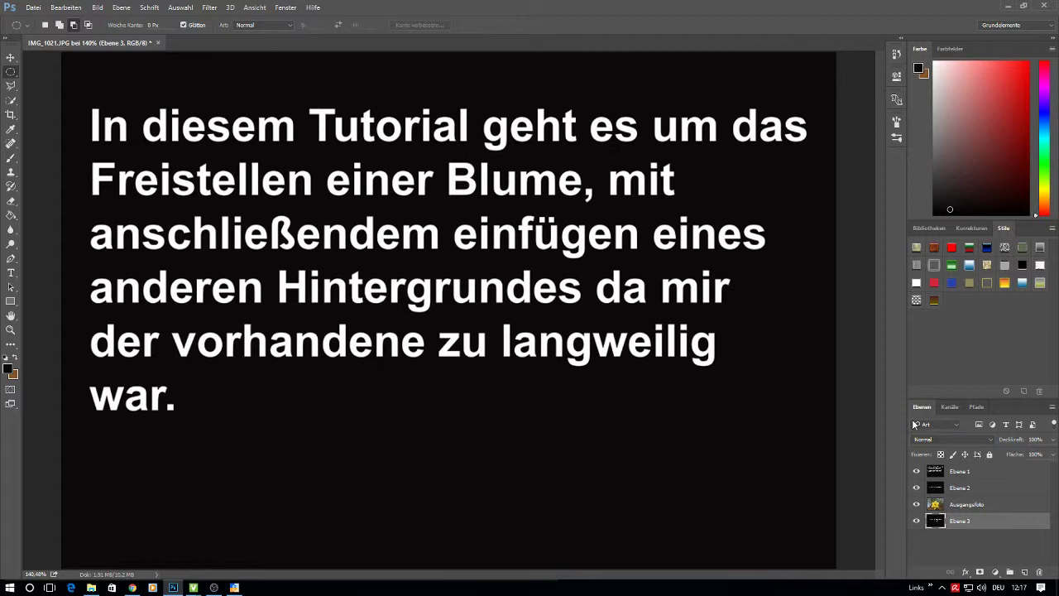
pyautogui.click(917, 472)
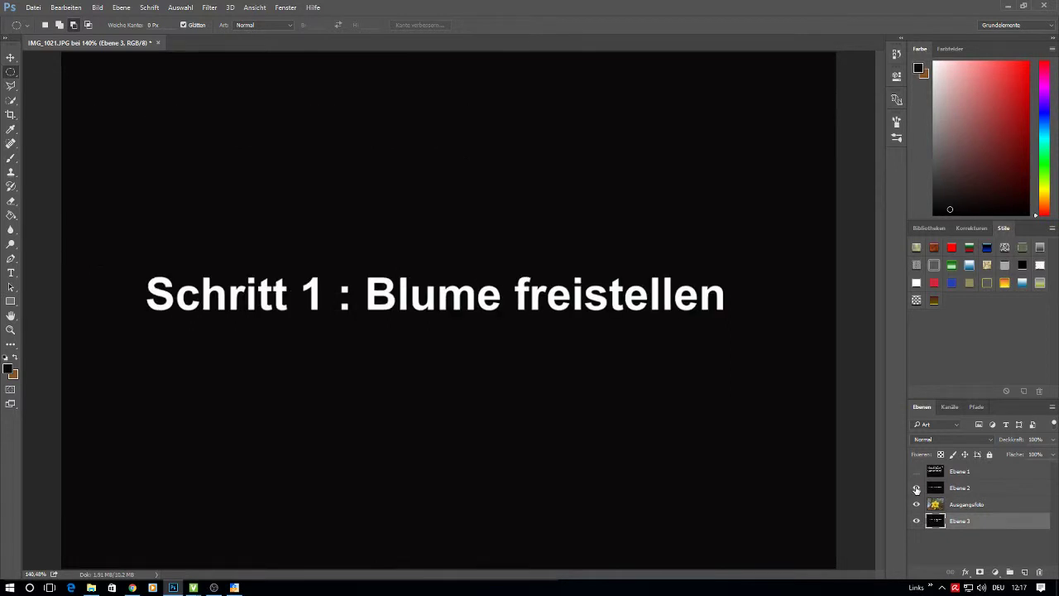
# Hide Ebene 2 and quick-select the yellow daffodil blossom on the Ausgangsfoto layer.
pyautogui.click(916, 488)
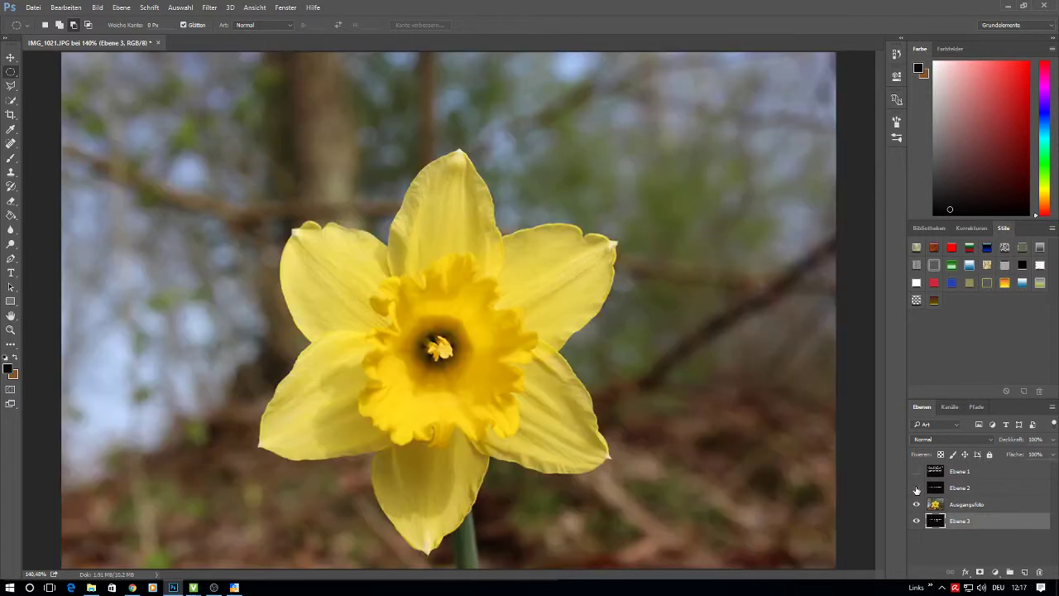
pyautogui.click(993, 505)
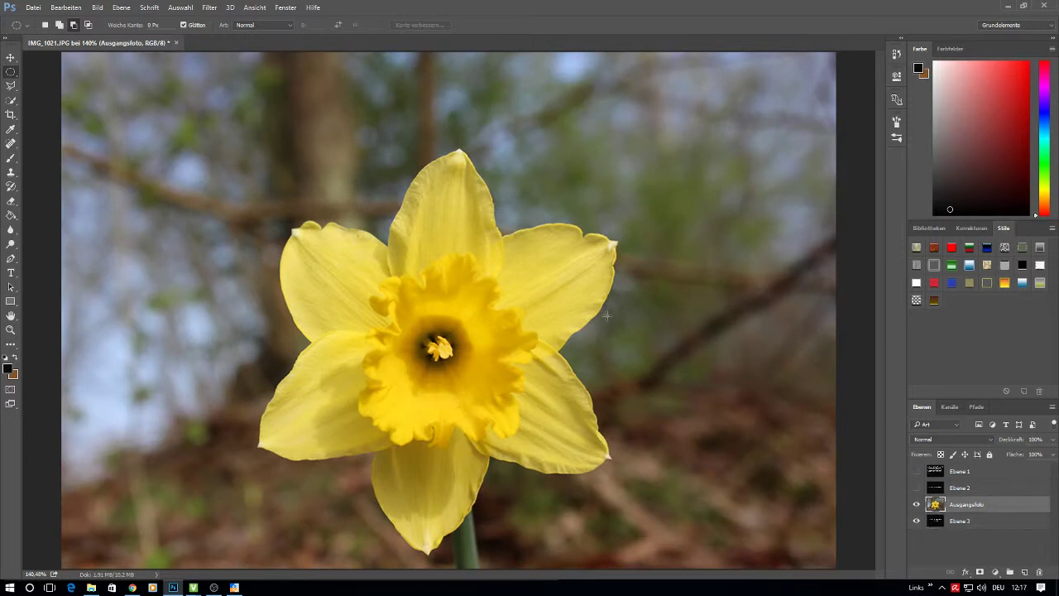
pyautogui.click(11, 101)
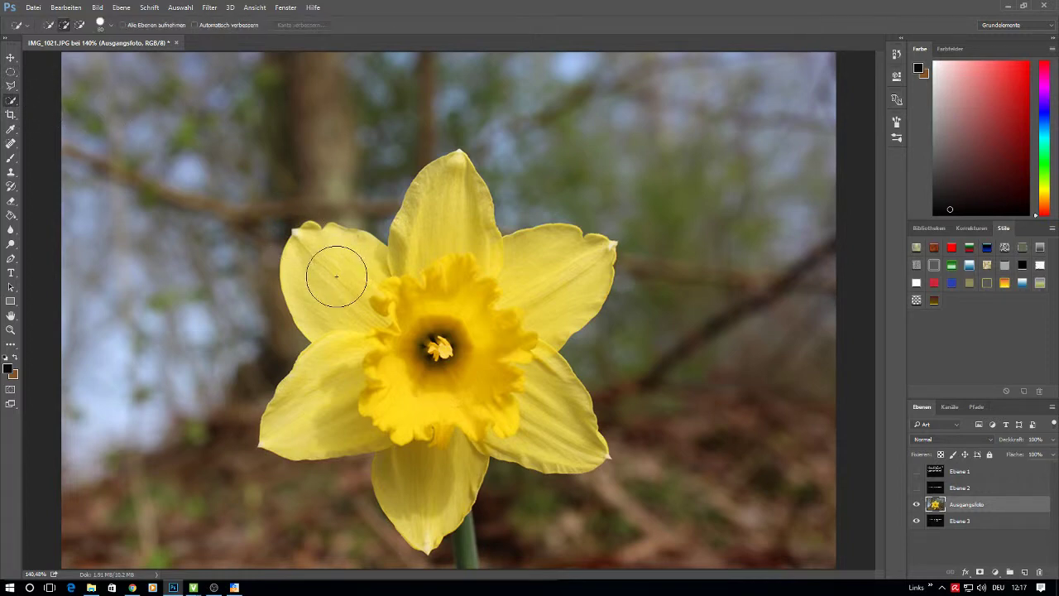
pyautogui.moveTo(336, 276)
pyautogui.mouseDown()
pyautogui.moveTo(423, 277)
pyautogui.moveTo(498, 310)
pyautogui.mouseUp()
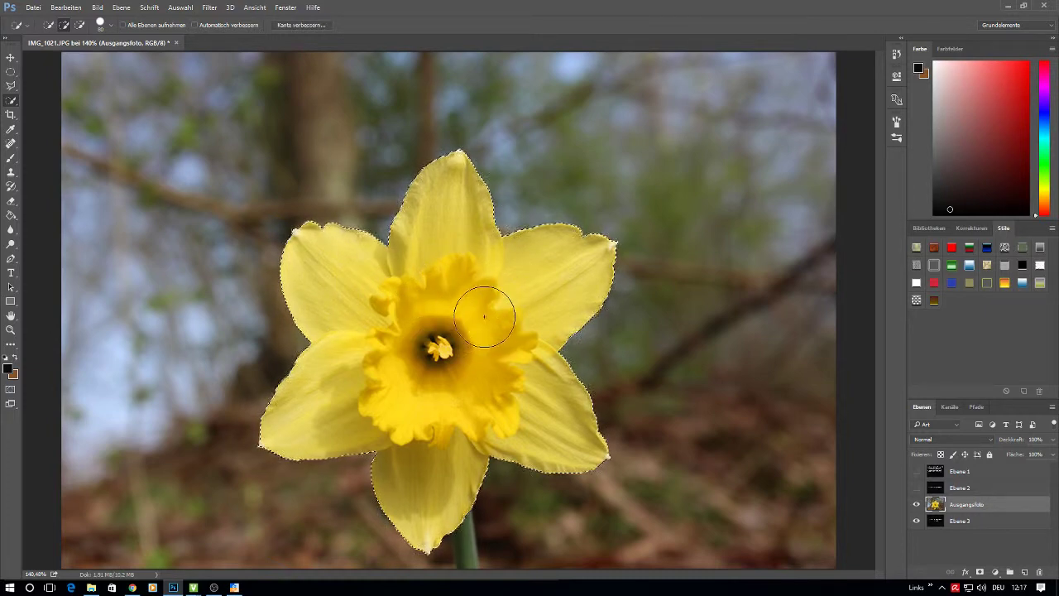
pyautogui.click(11, 86)
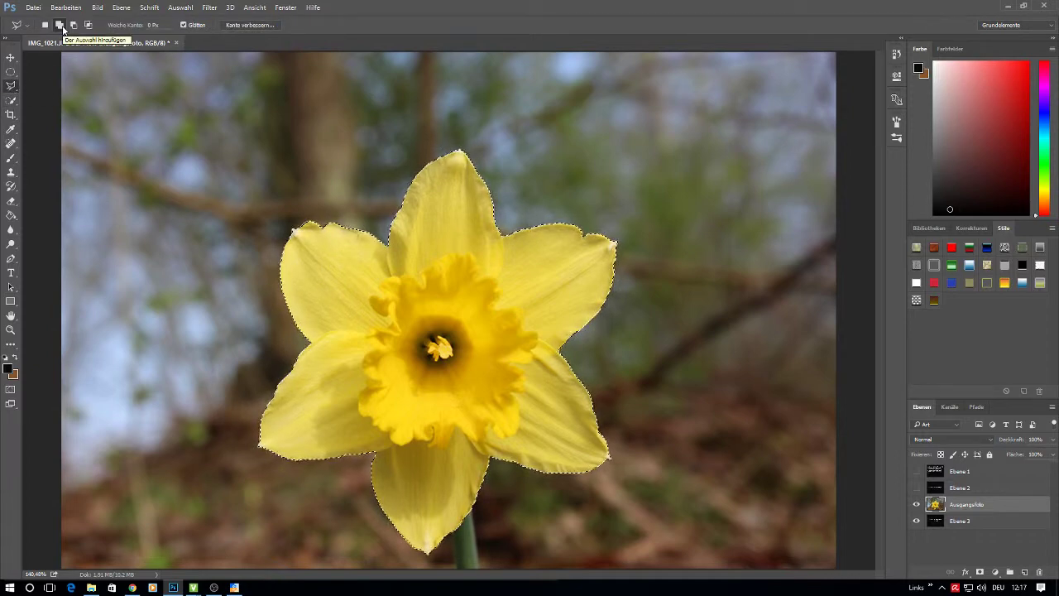
# Add the green stem to the selection with a polygonal lasso outline, then fit the view.
pyautogui.click(62, 27)
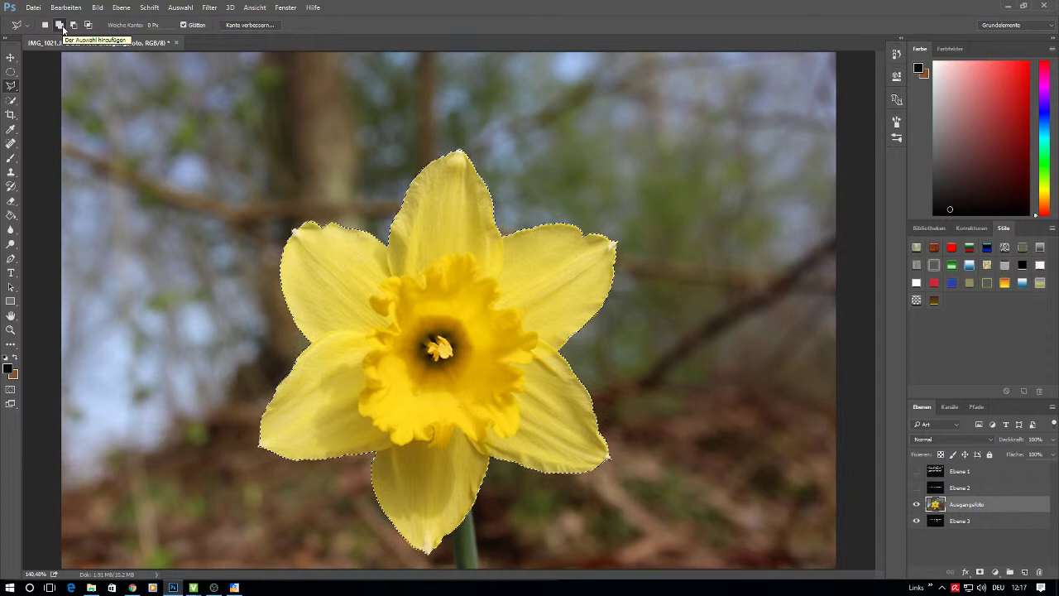
pyautogui.click(468, 490)
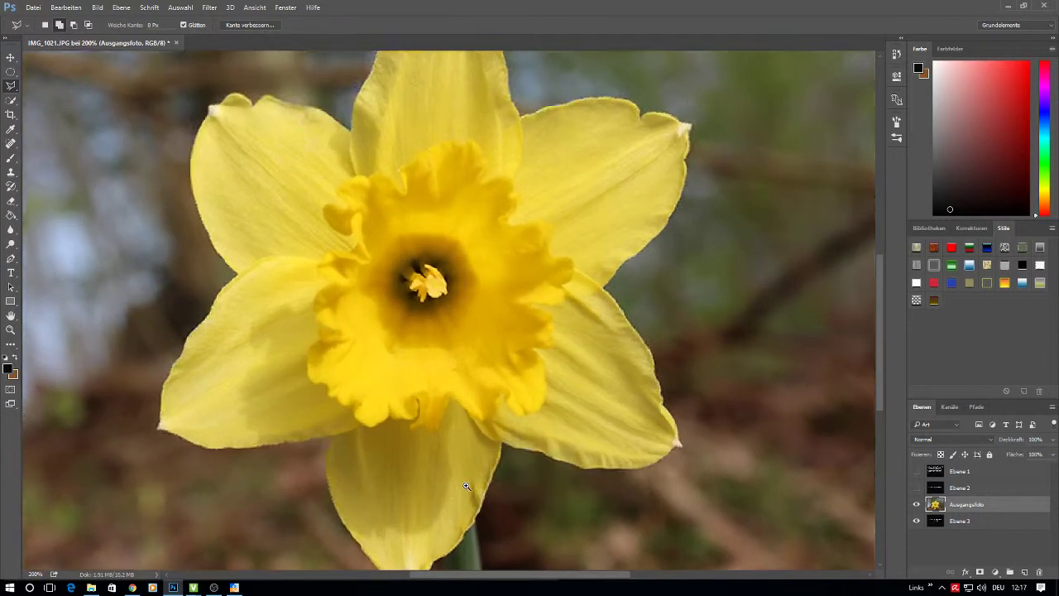
pyautogui.click(467, 487)
pyautogui.moveTo(879, 328); pyautogui.dragTo(879, 394)
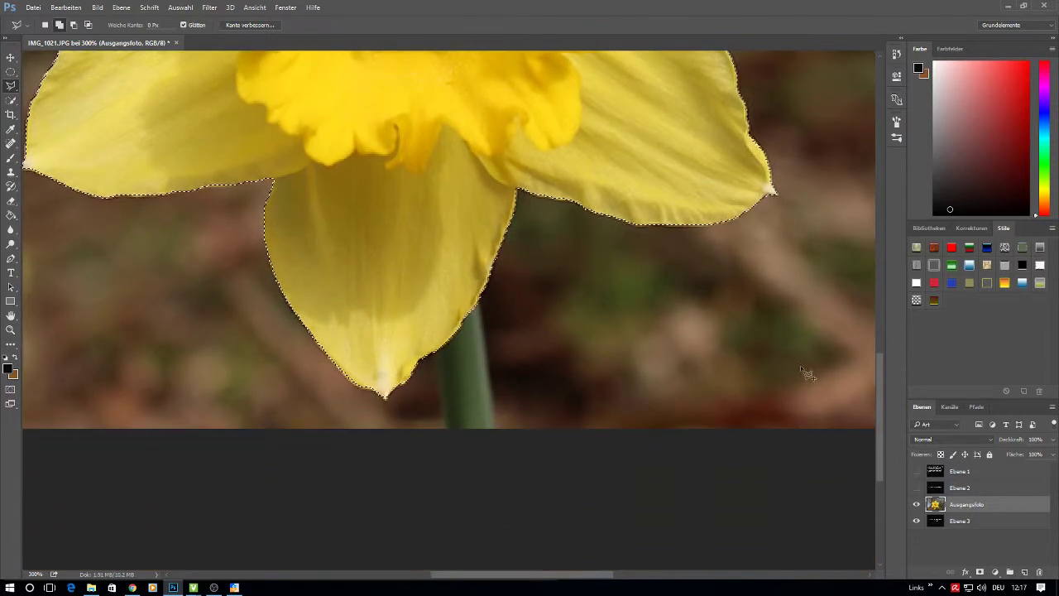
pyautogui.click(474, 277)
pyautogui.click(497, 448)
pyautogui.click(450, 447)
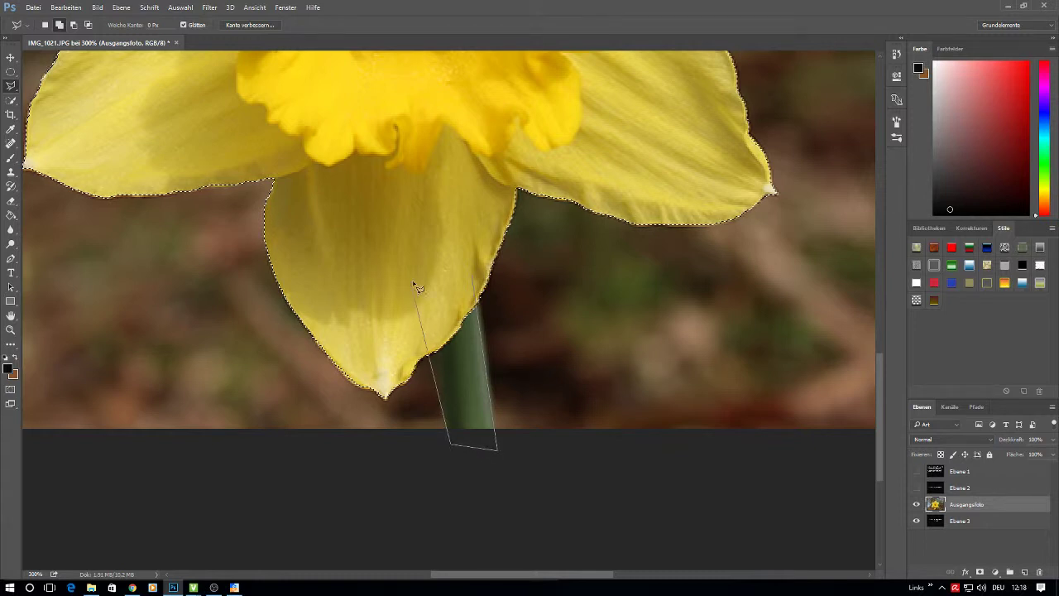
pyautogui.click(428, 292)
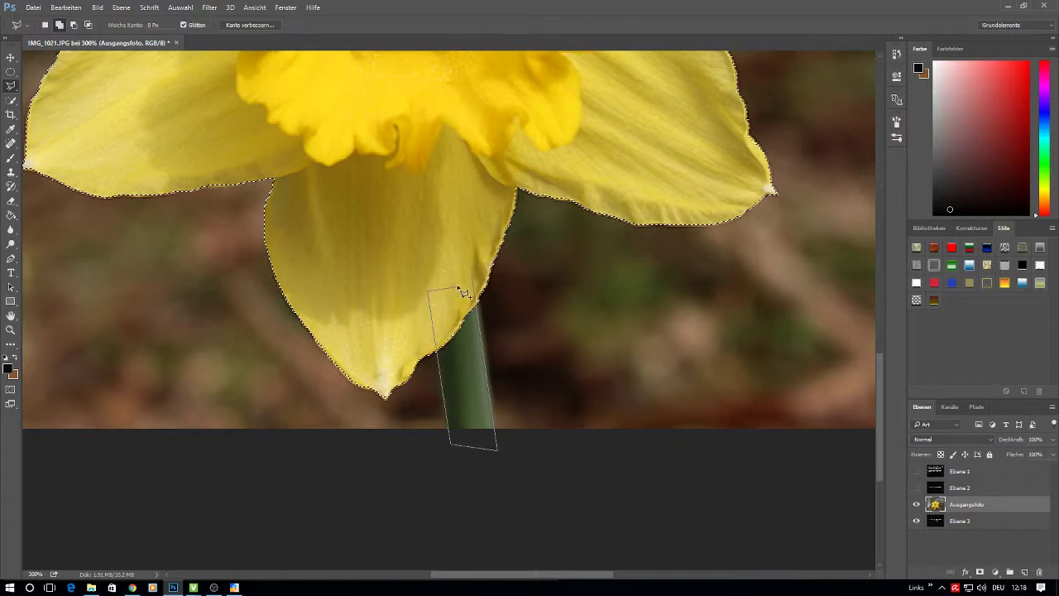
pyautogui.click(476, 282)
pyautogui.hotkey('ctrl', '0')
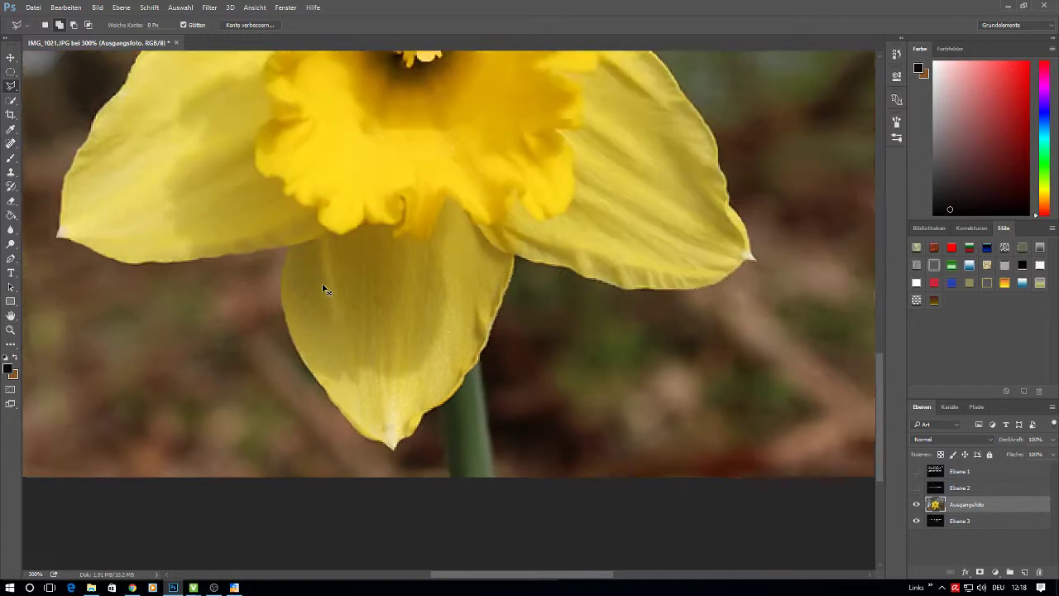
# Refine the selection edge in Kante verbessern with Weiche Kante at 1,2 px.
pyautogui.click(250, 25)
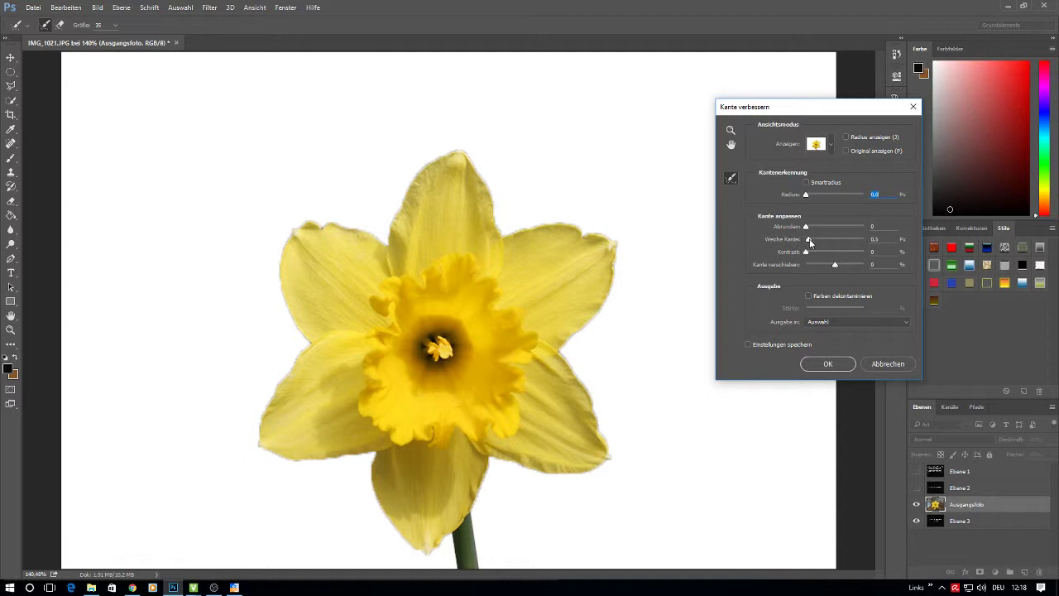
pyautogui.moveTo(811, 242); pyautogui.dragTo(814, 243)
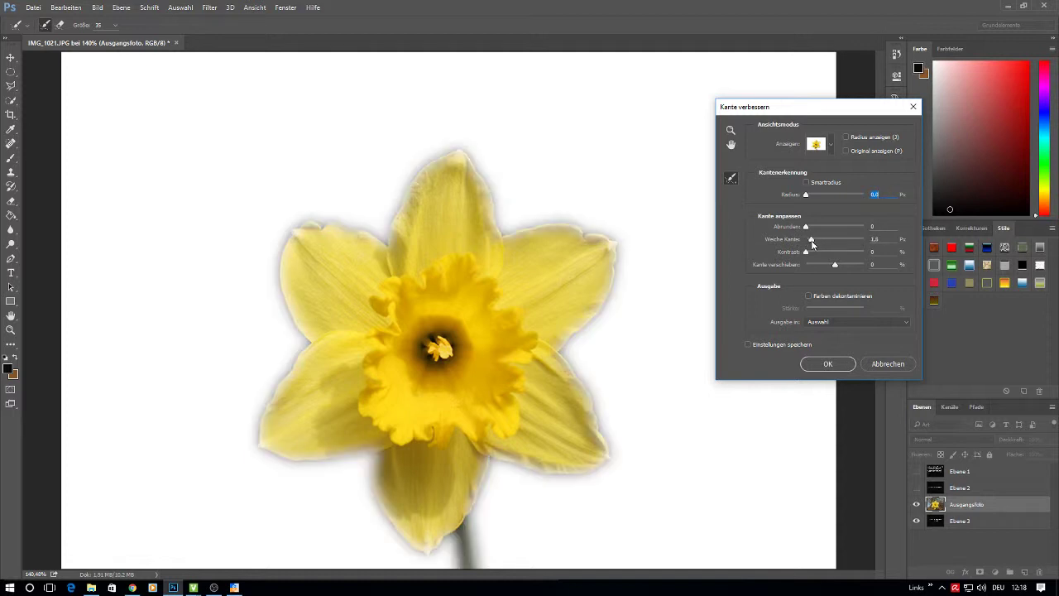
pyautogui.moveTo(811, 241); pyautogui.dragTo(805, 232)
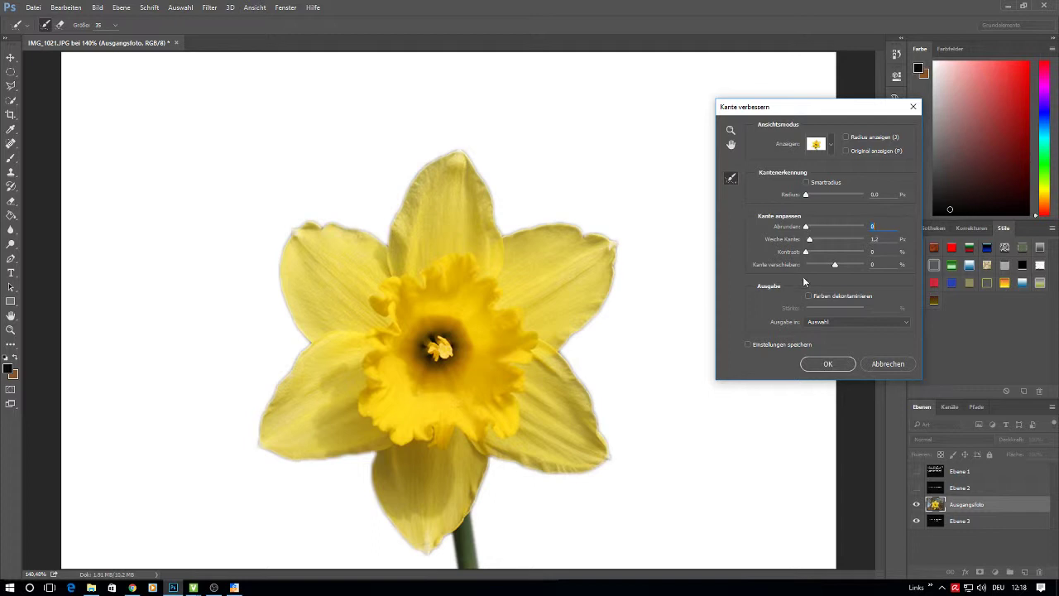
pyautogui.click(828, 365)
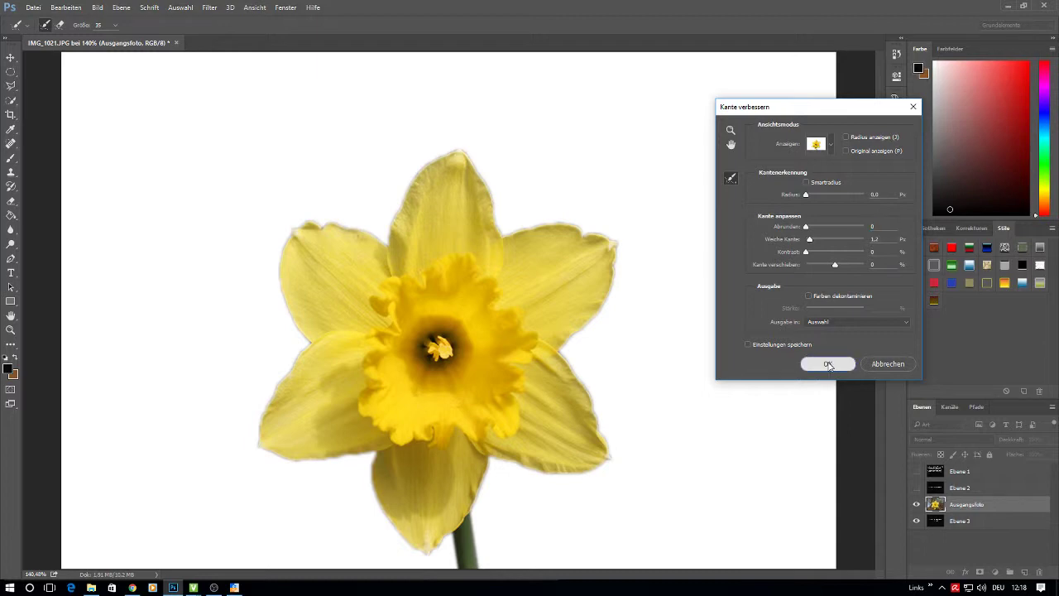
# Copy the selected daffodil to new layer Ebene 4 via Ebene durch Kopieren and hide Ausgangsfoto.
pyautogui.rightClick(455, 323)
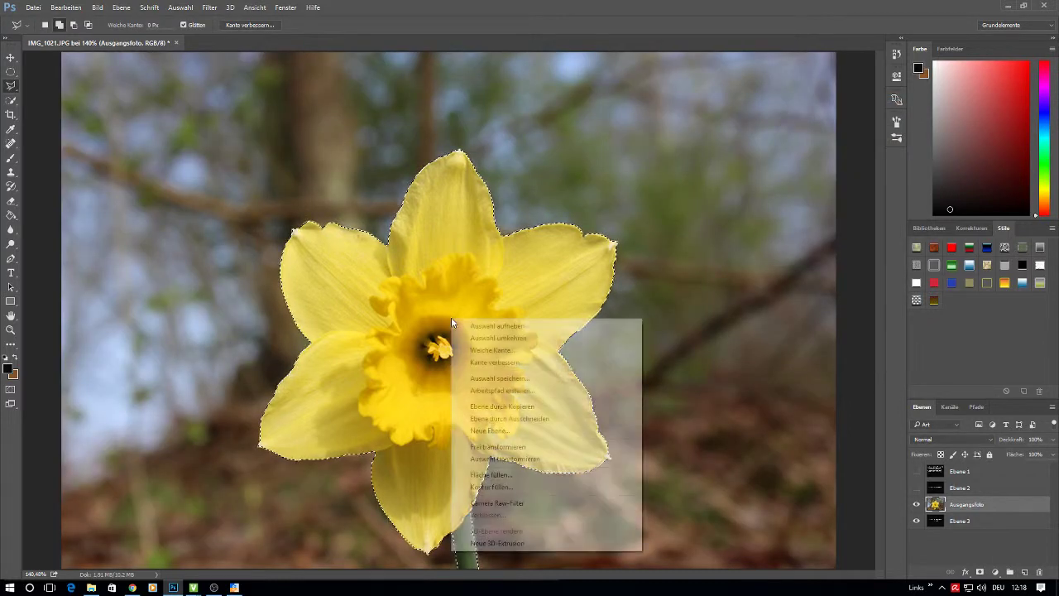
pyautogui.click(505, 406)
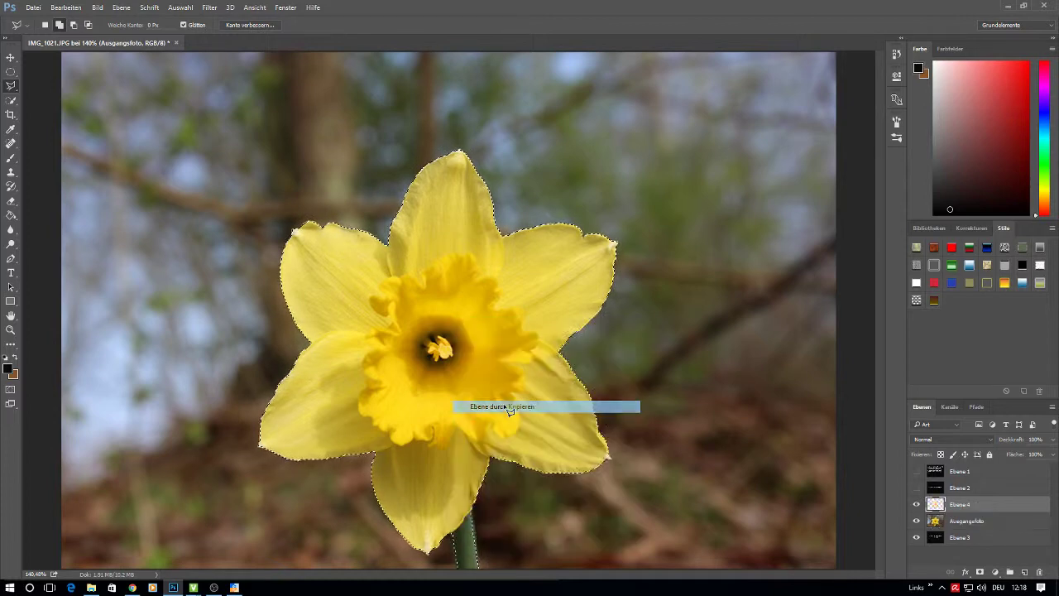
pyautogui.click(916, 521)
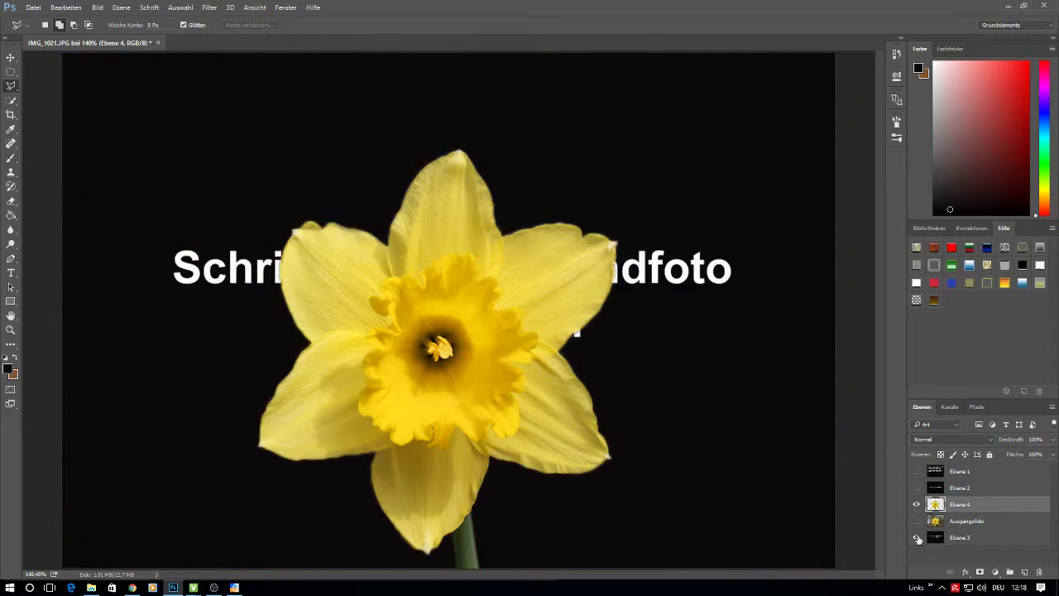
pyautogui.click(916, 537)
pyautogui.click(916, 504)
# Hide the cut-out flower layer and open the Öffnen dialog in List view.
pyautogui.click(916, 504)
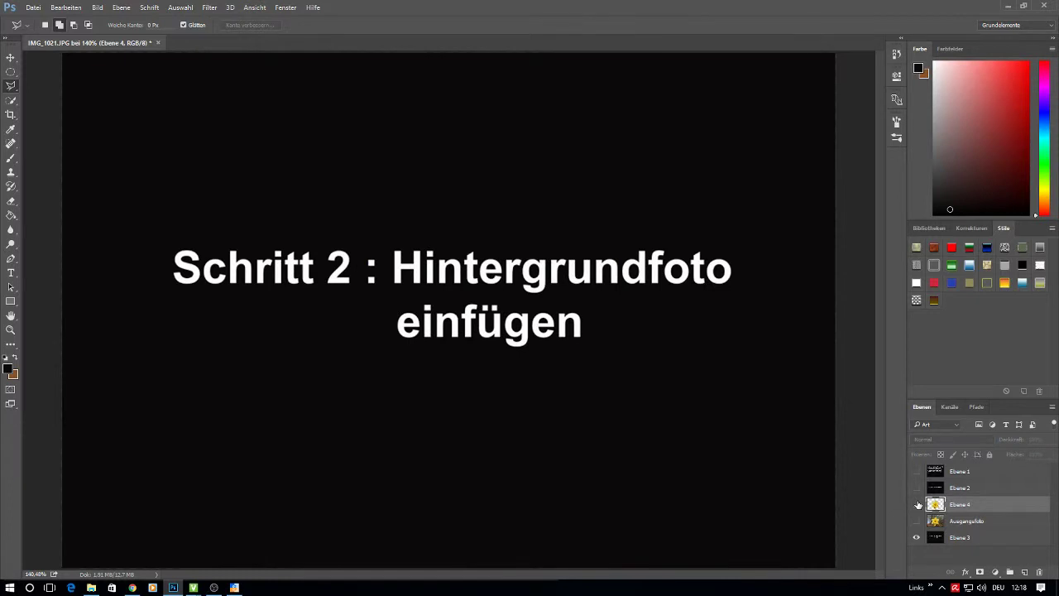
pyautogui.click(33, 8)
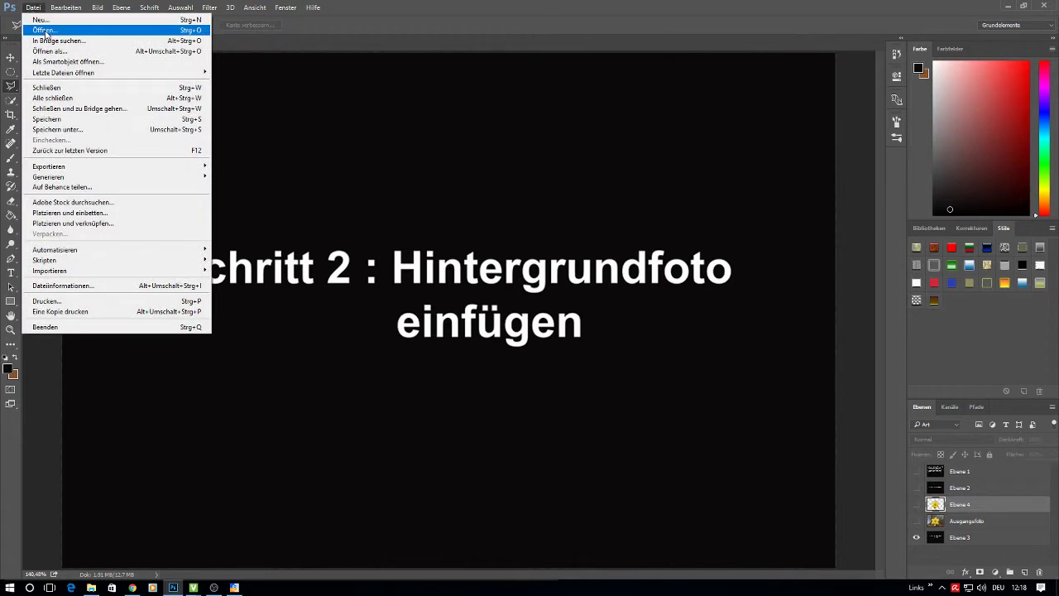
pyautogui.click(46, 32)
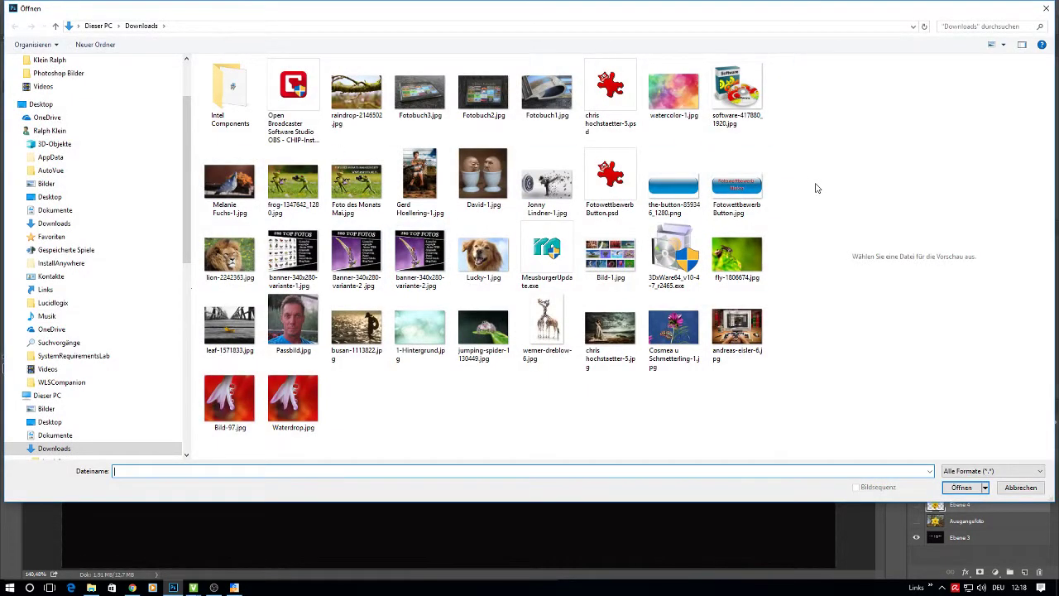
pyautogui.rightClick(815, 188)
pyautogui.moveTo(846, 192)
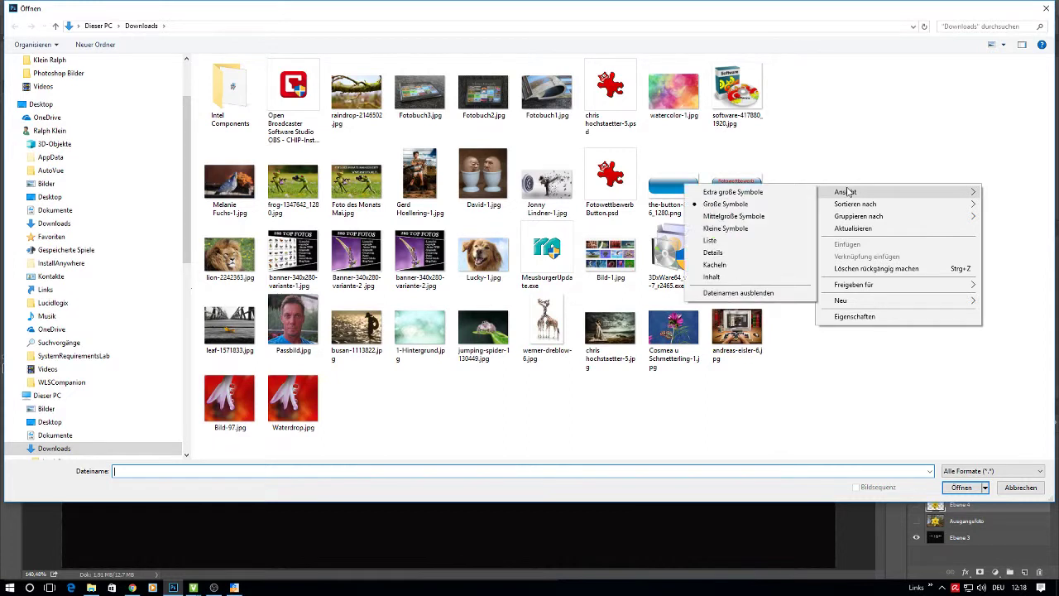
pyautogui.click(711, 240)
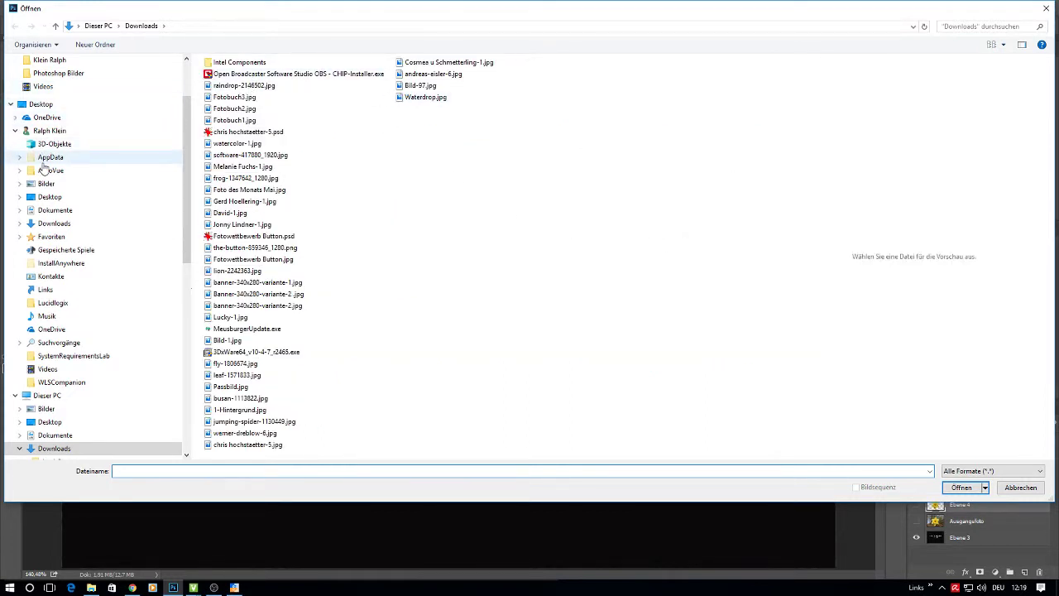
# Browse to This PC > Downloads and choose 1-Hintergrund.jpg.
pyautogui.scroll(2, 47, 135)
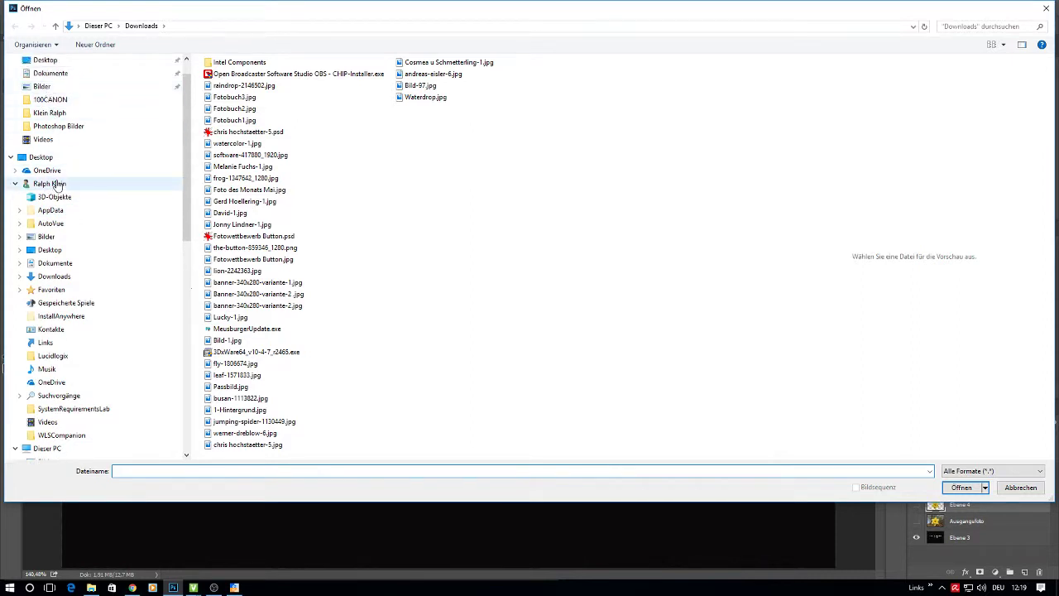
pyautogui.click(96, 27)
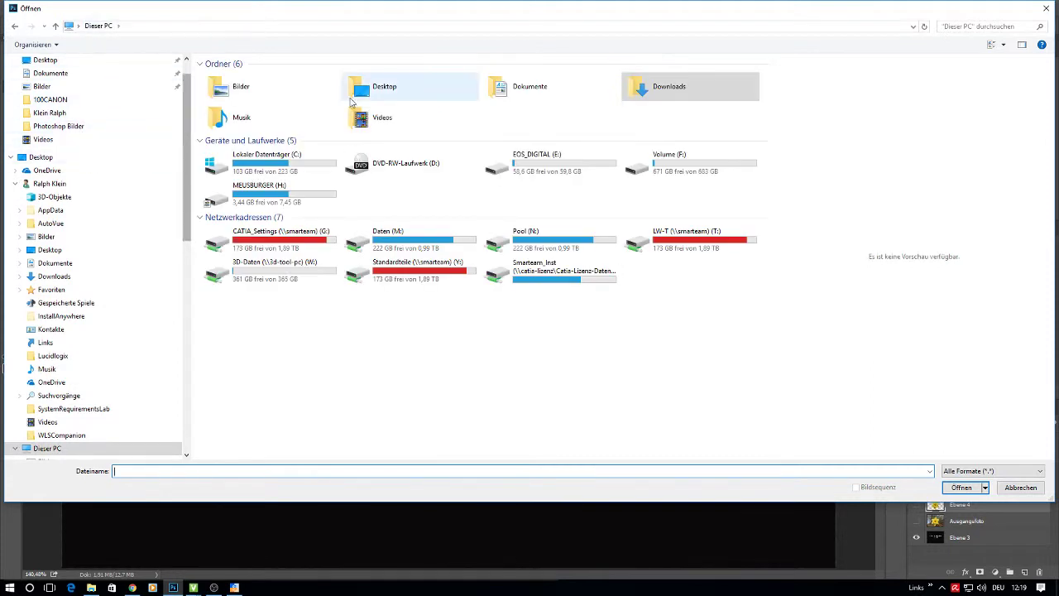
pyautogui.doubleClick(682, 89)
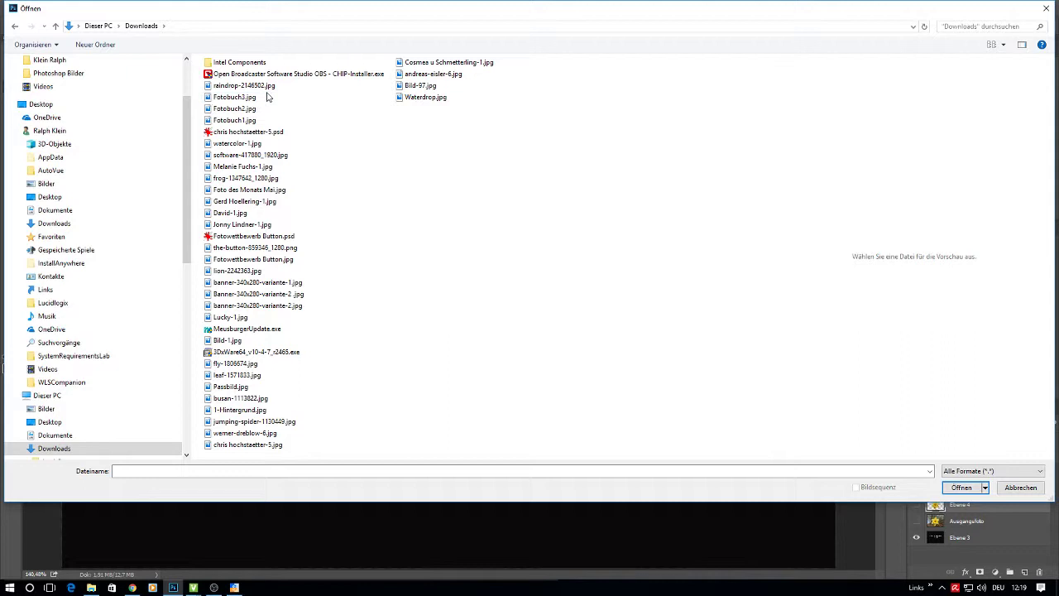
pyautogui.click(241, 411)
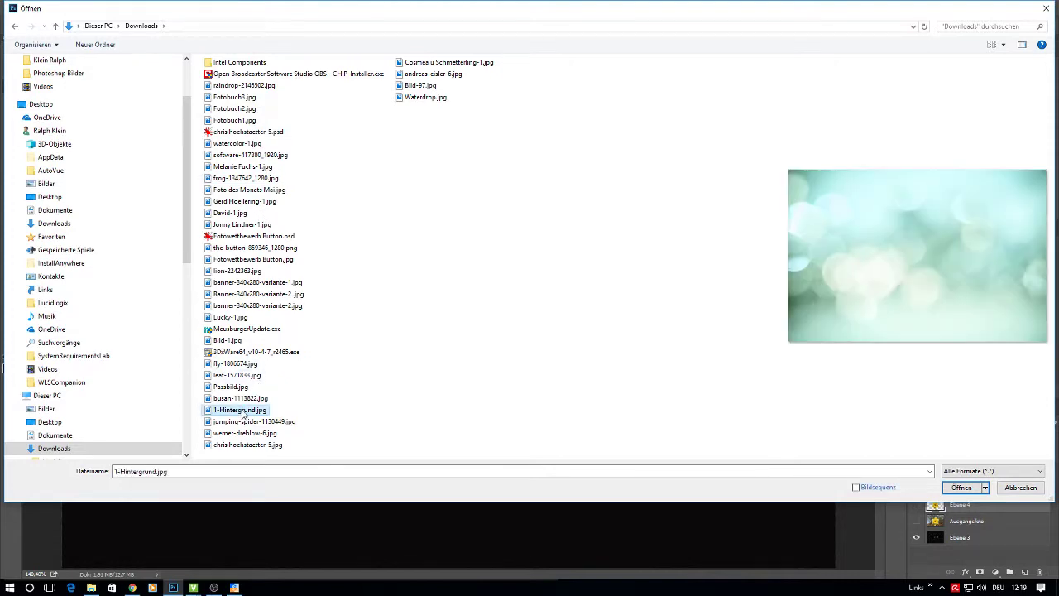
# Open 1-Hintergrund.jpg, tile documents vertically, and drag the bokeh into IMG_1021 as a layer.
pyautogui.click(962, 487)
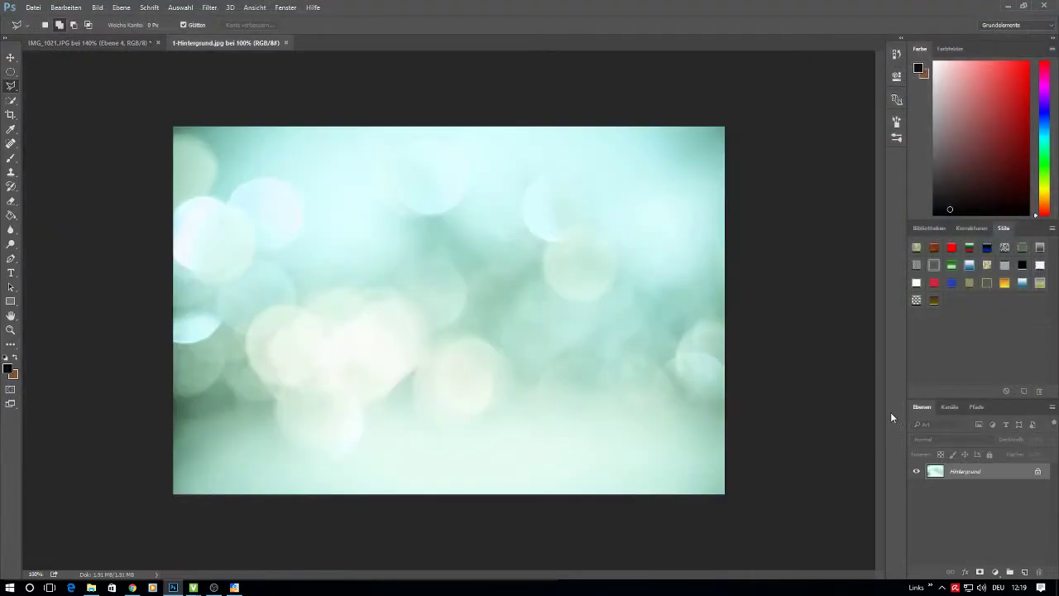
pyautogui.click(286, 9)
pyautogui.moveTo(296, 20)
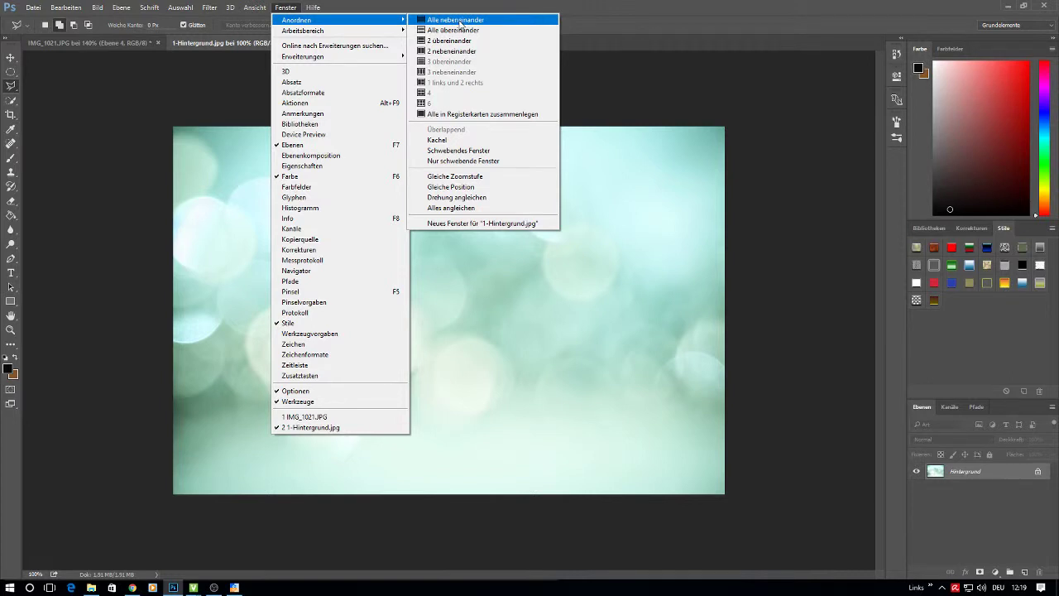
pyautogui.click(460, 20)
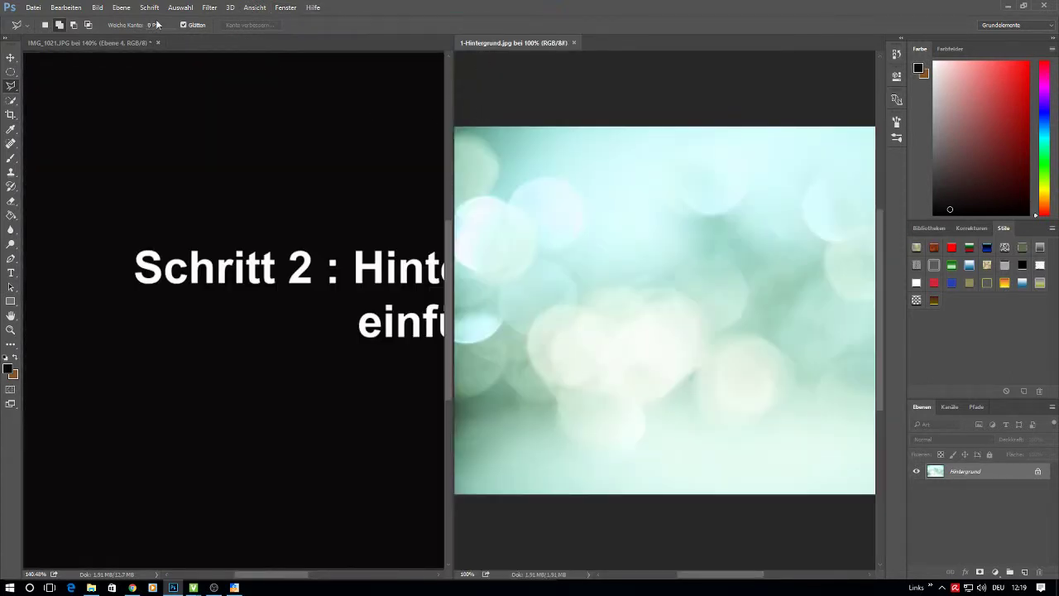
pyautogui.click(10, 57)
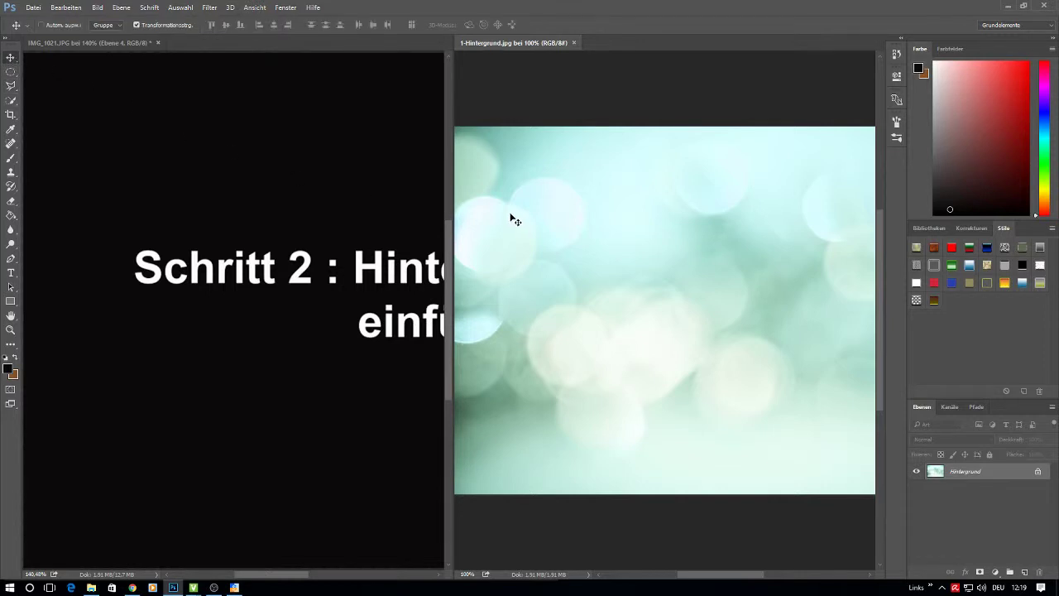
pyautogui.moveTo(642, 265); pyautogui.dragTo(249, 230)
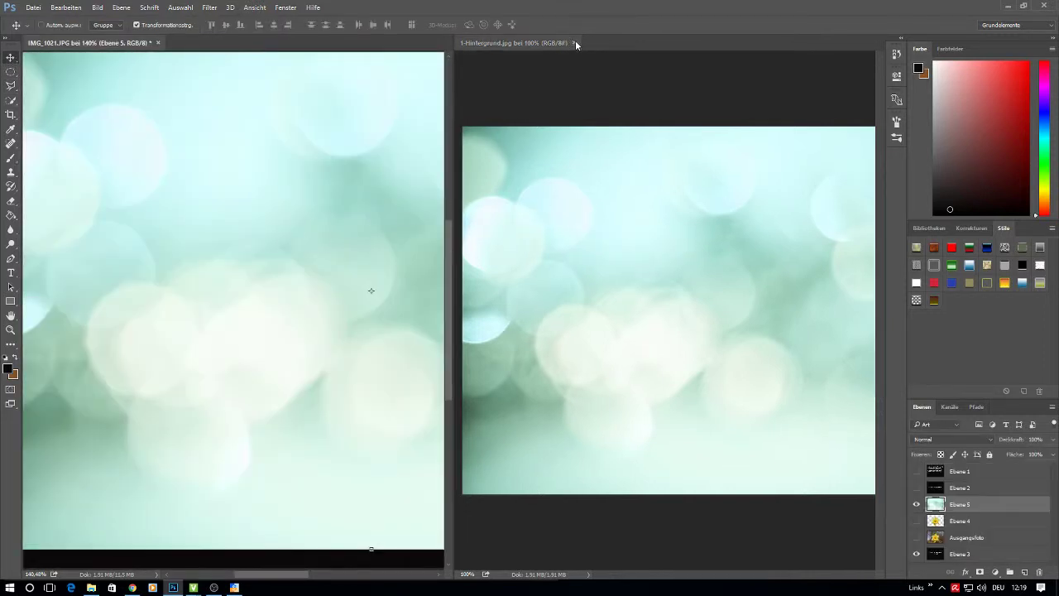
# Close the background file, fit Ebene 5 to the canvas, and stack visible Ebene 4 above it.
pyautogui.click(574, 42)
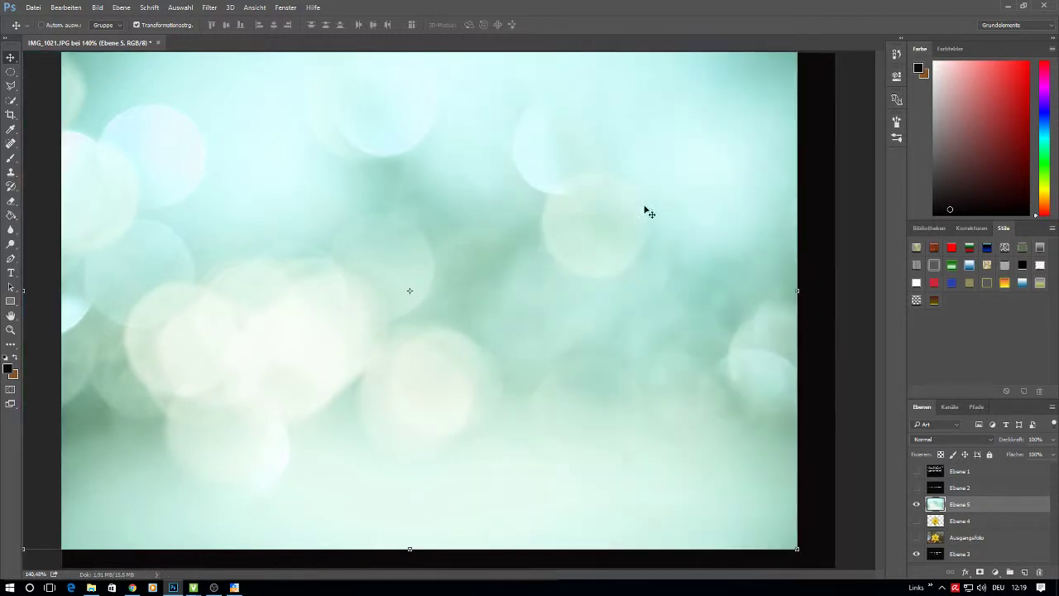
pyautogui.moveTo(577, 239); pyautogui.dragTo(612, 256)
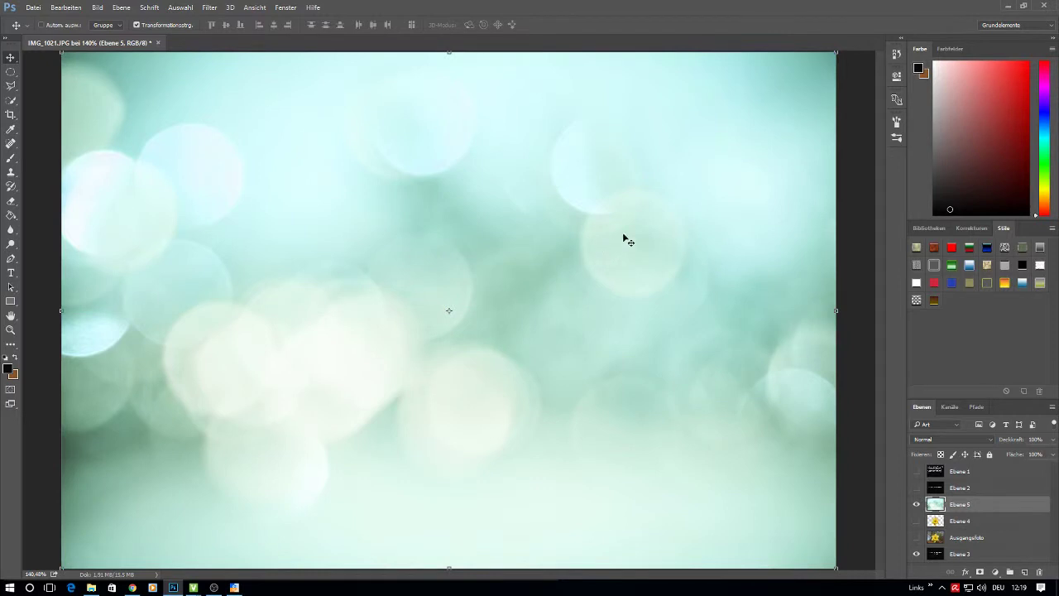
pyautogui.click(917, 521)
pyautogui.moveTo(978, 524); pyautogui.dragTo(975, 496)
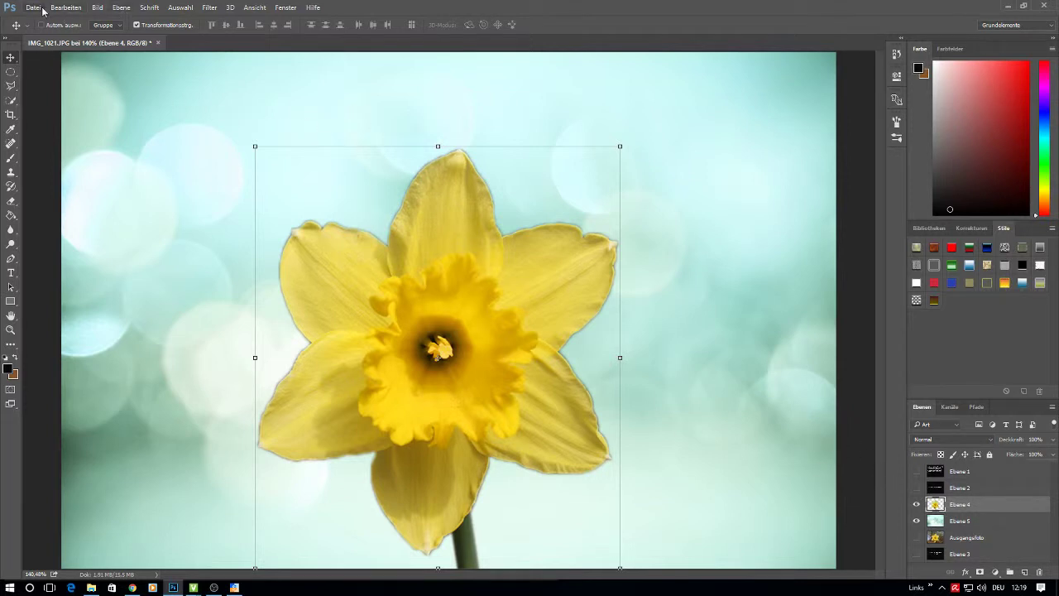
# Deselect and apply a Gradationskurven curve (82→78, 177→184) to Ebene 4.
pyautogui.click(180, 8)
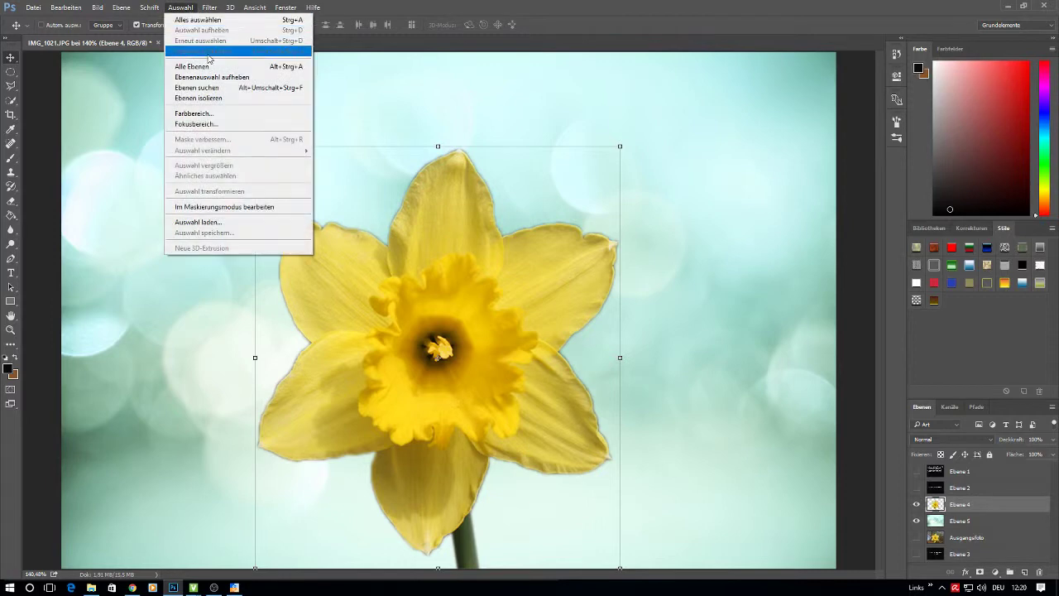
pyautogui.click(11, 85)
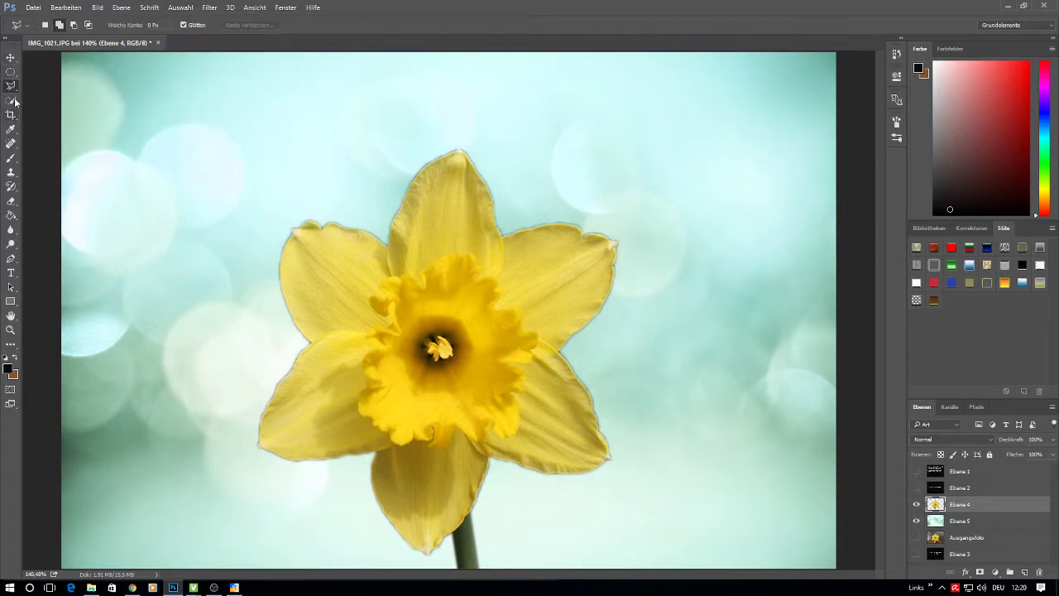
pyautogui.click(96, 8)
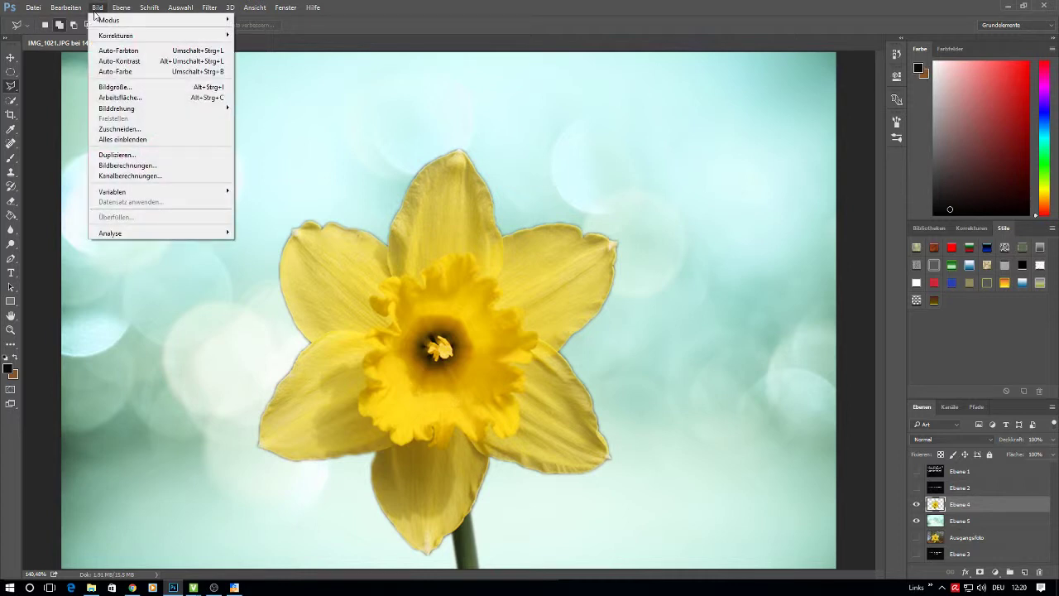
pyautogui.moveTo(116, 35)
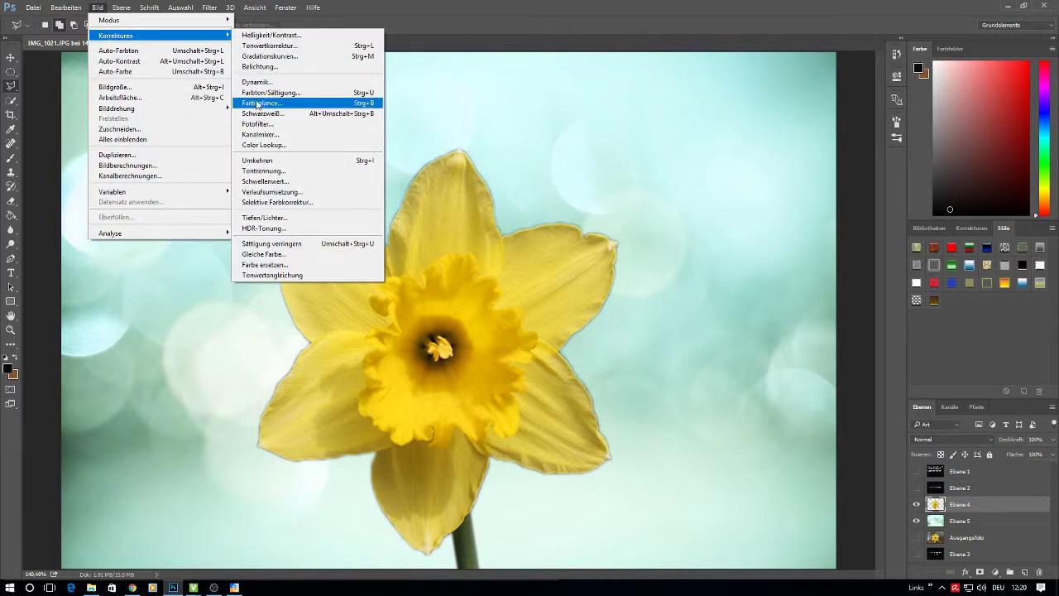
pyautogui.click(260, 57)
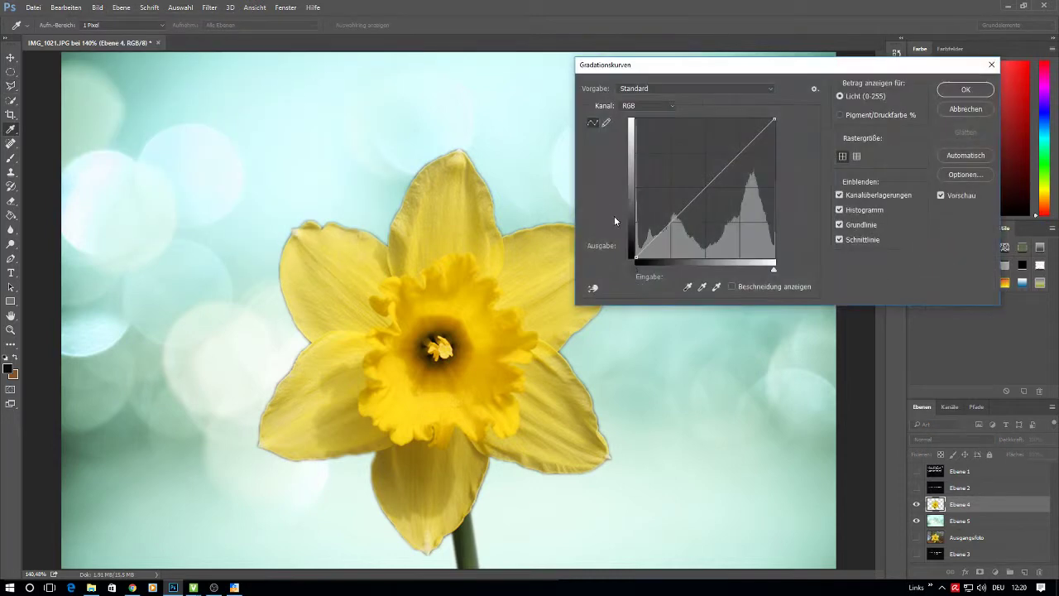
pyautogui.moveTo(686, 210); pyautogui.dragTo(679, 217)
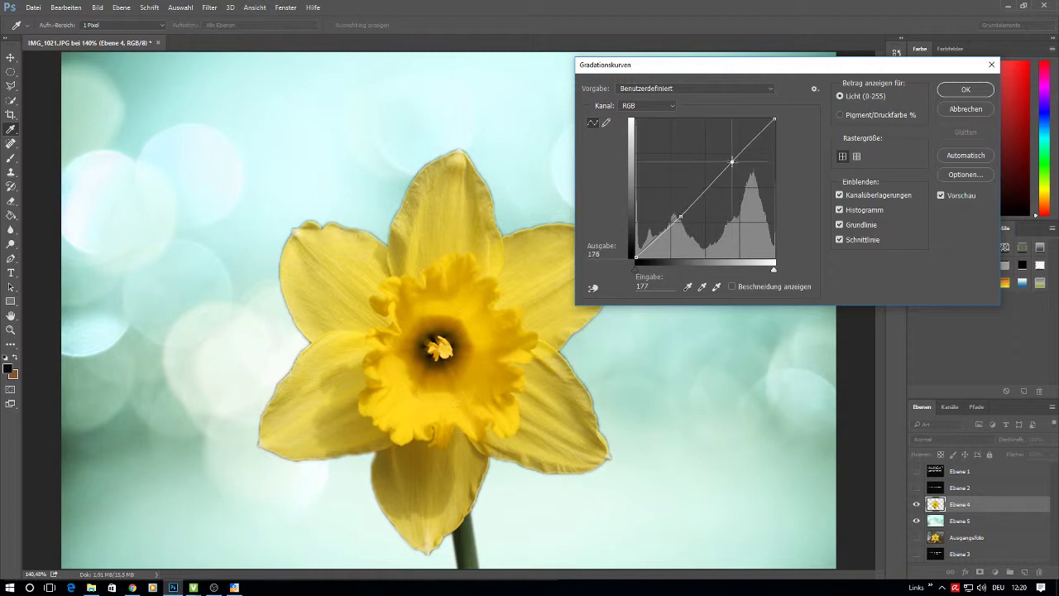
pyautogui.moveTo(732, 164); pyautogui.dragTo(733, 156)
pyautogui.click(973, 97)
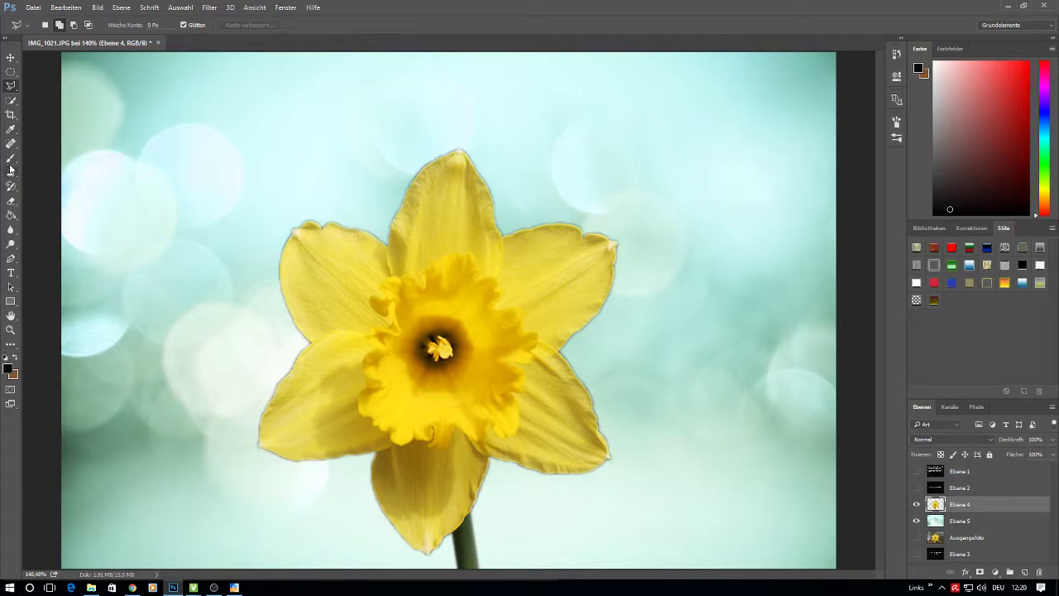
# Crop the left and top edges, leaving about 28,72 × 20,60 cm.
pyautogui.click(10, 114)
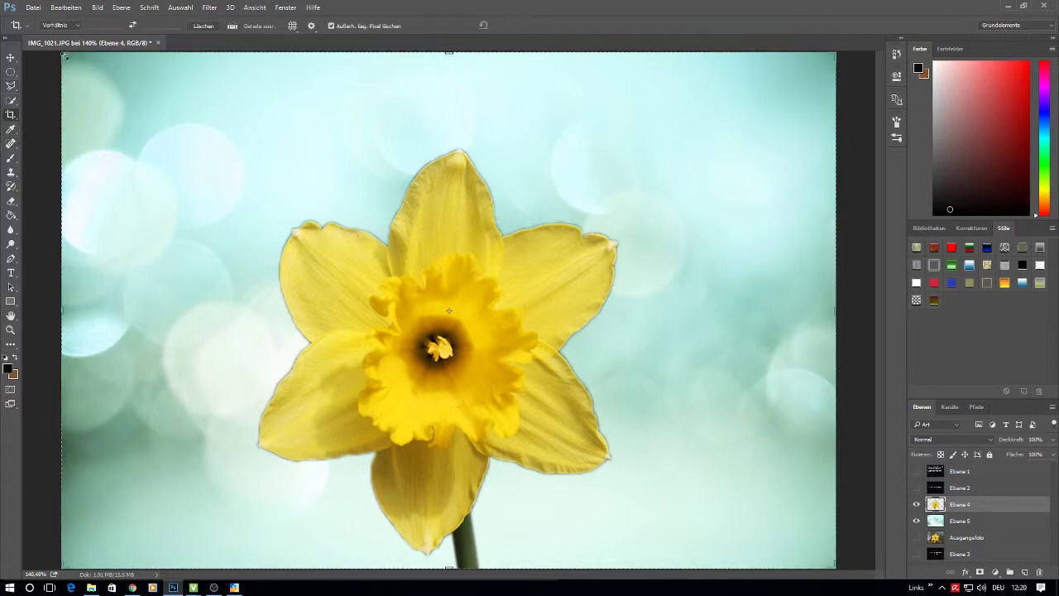
pyautogui.moveTo(62, 54)
pyautogui.mouseDown()
pyautogui.moveTo(113, 89)
pyautogui.moveTo(135, 86)
pyautogui.mouseUp()
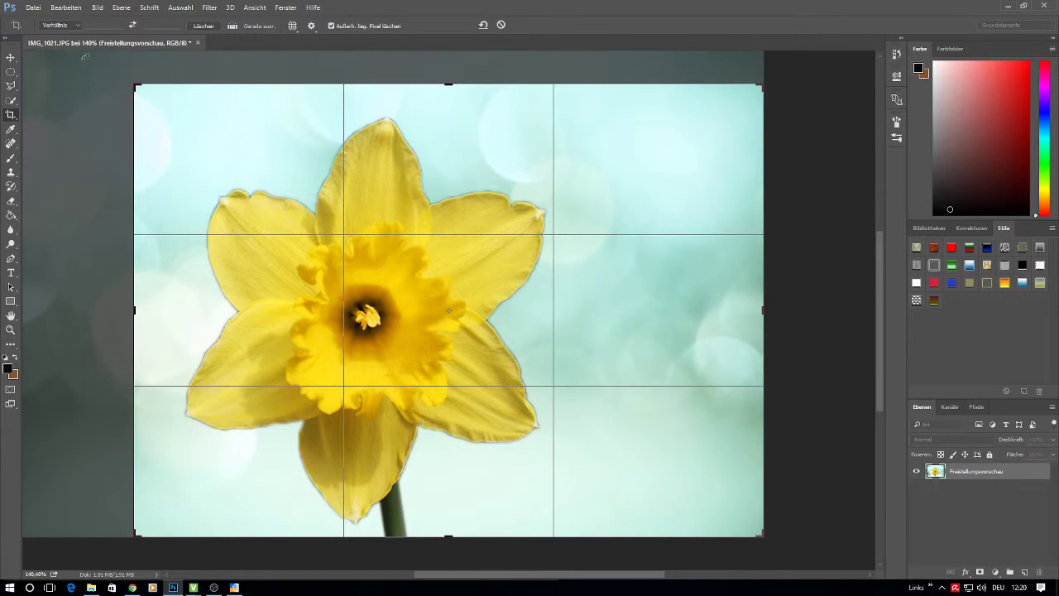
pyautogui.click(11, 83)
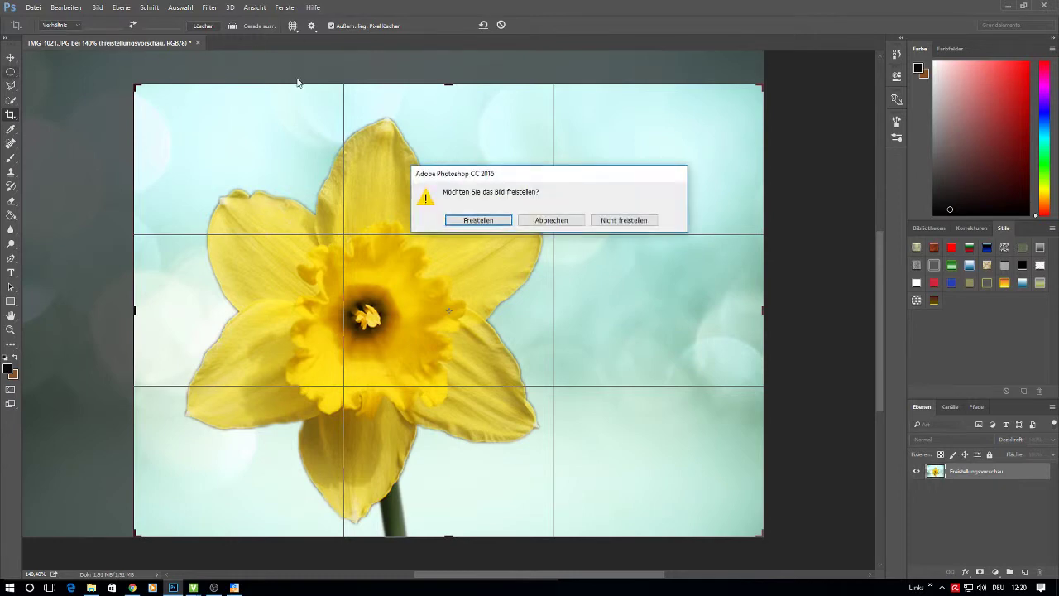
pyautogui.click(484, 224)
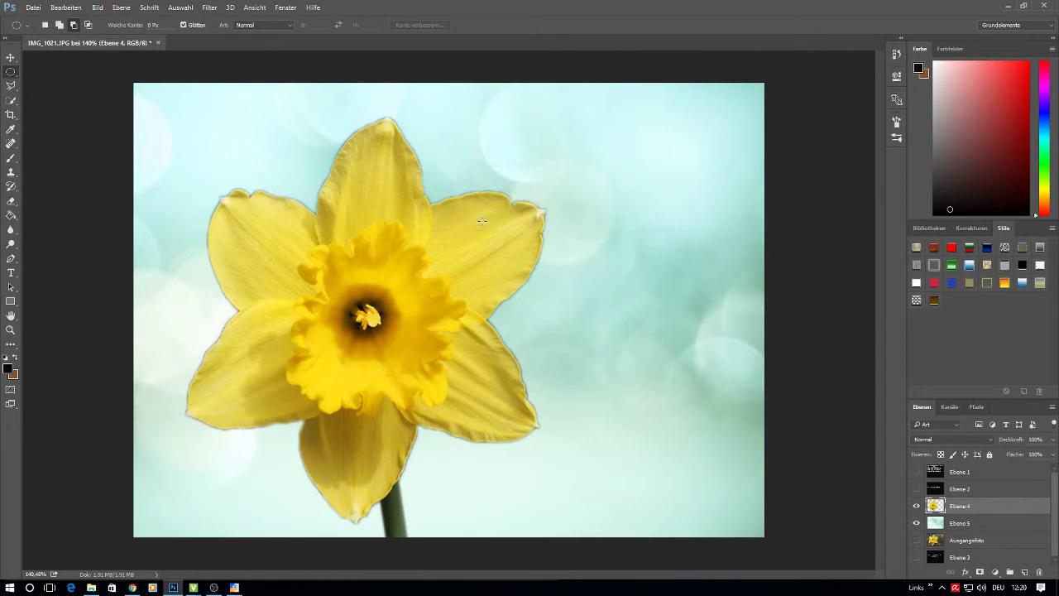